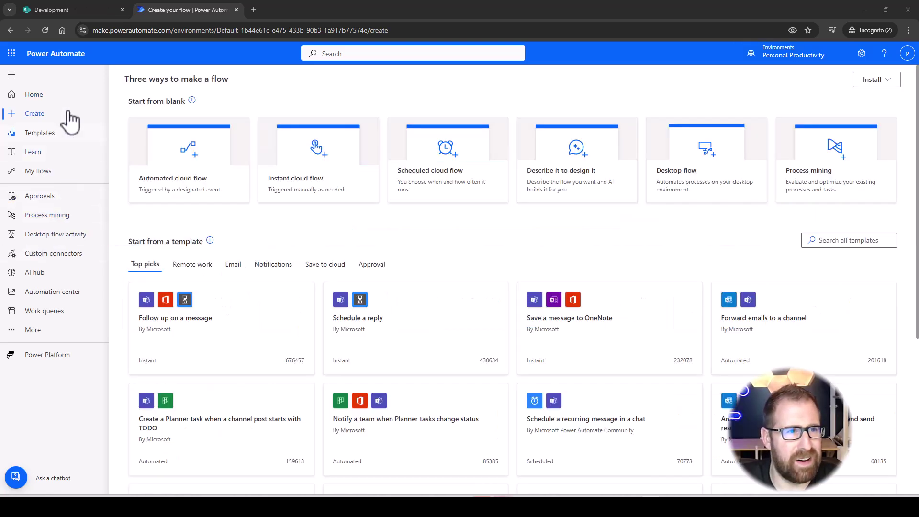
- Switch to the SharePoint tab showing the Recipe tracker list with its Spicy Pork entry
{"action": "left_click", "coordinate": [89, 7]}
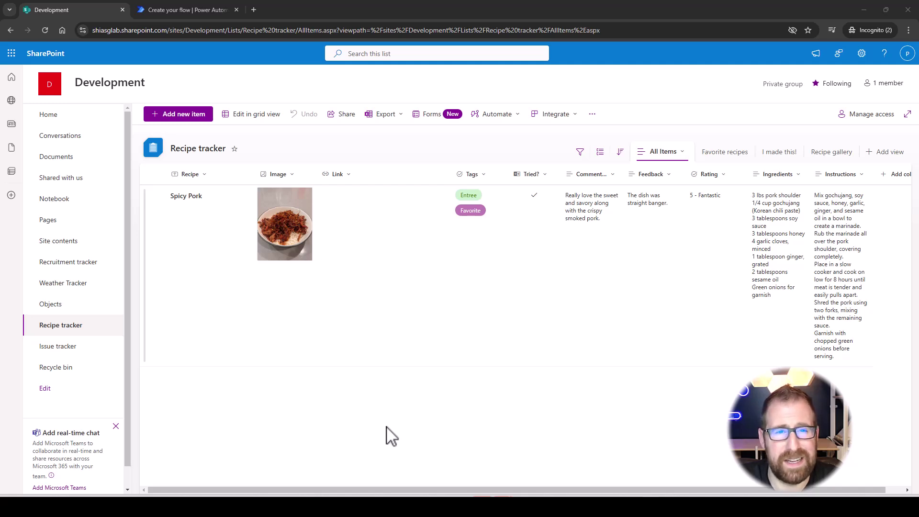
- Create an instant cloud flow 'Recipe Emailer' using SharePoint's 'For a selected item' trigger
{"action": "left_click", "coordinate": [188, 10]}
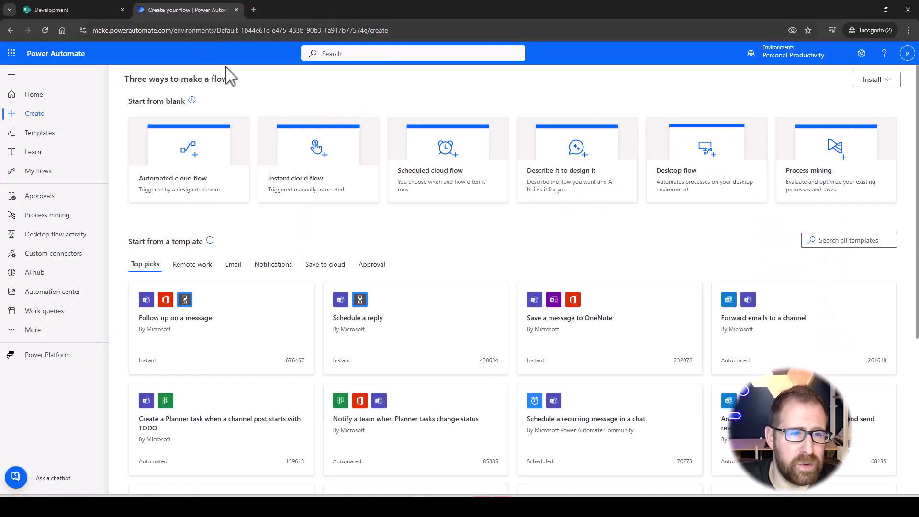
{"action": "left_click", "coordinate": [340, 186]}
{"action": "left_click", "coordinate": [472, 180]}
{"action": "type", "text": "Recipe Emailer"}
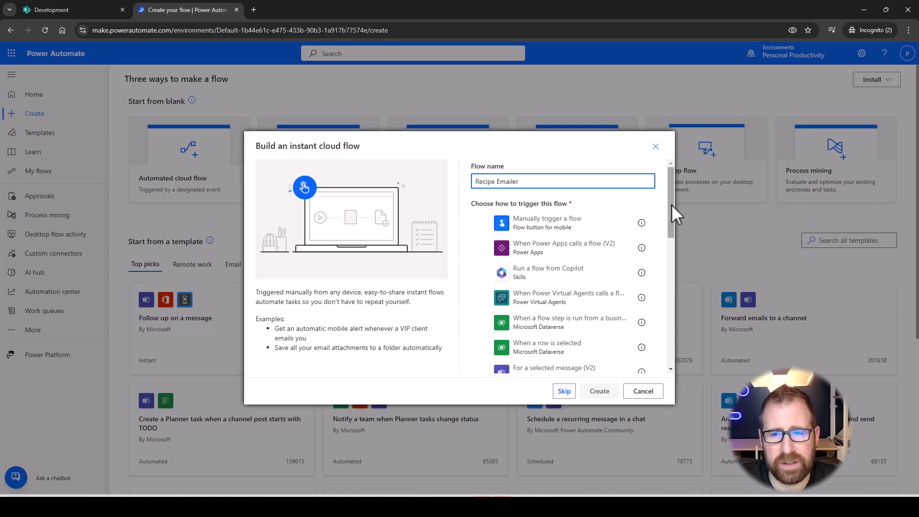
{"action": "left_click_drag", "start_coordinate": [671, 205], "coordinate": [673, 280]}
{"action": "left_click", "coordinate": [589, 299]}
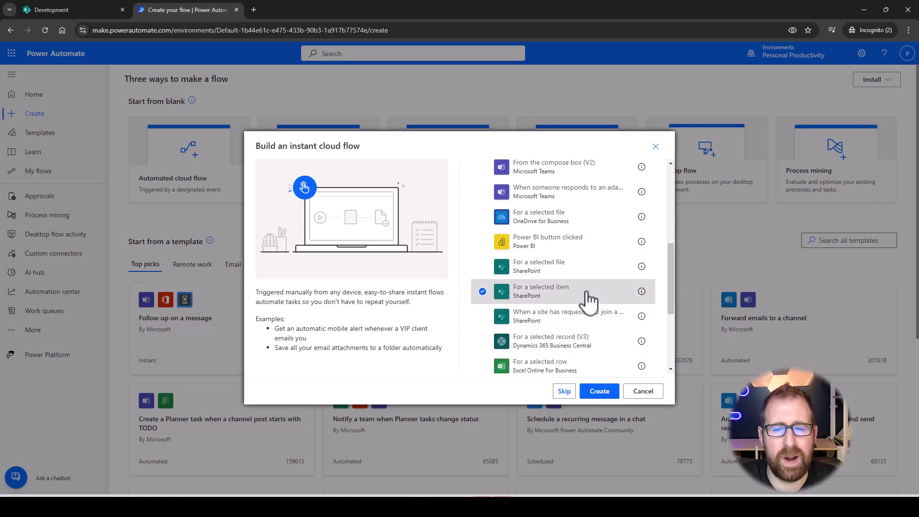
{"action": "left_click", "coordinate": [604, 391]}
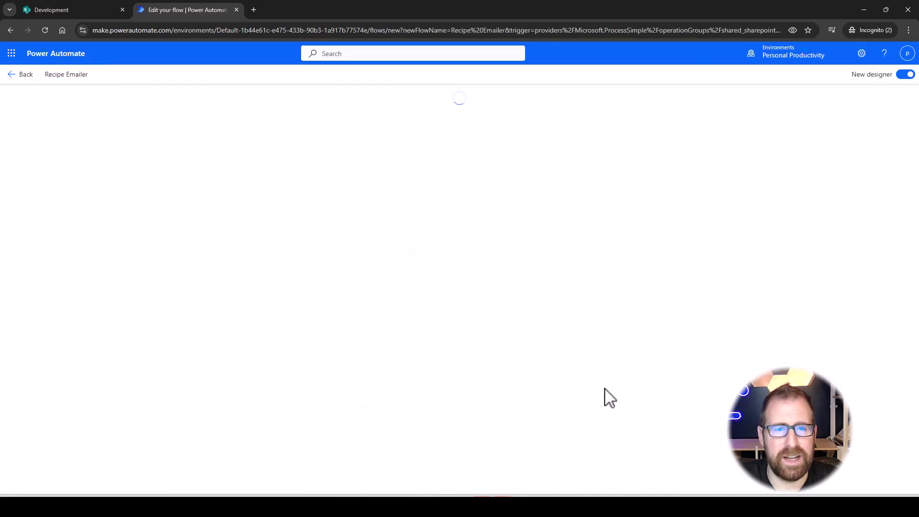
- Set the trigger to the Development site and Recipe tracker list, and add an Email input
{"action": "left_click", "coordinate": [445, 300]}
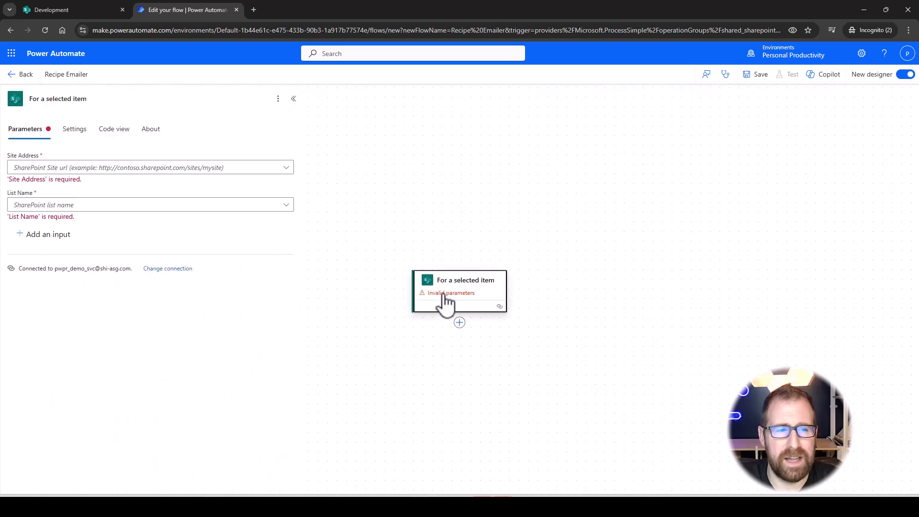
{"action": "left_click", "coordinate": [286, 167]}
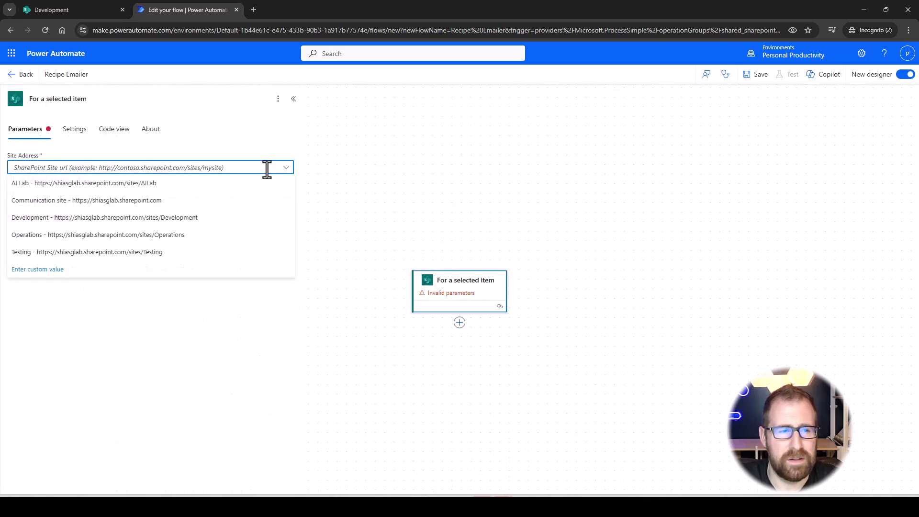
{"action": "left_click", "coordinate": [144, 217]}
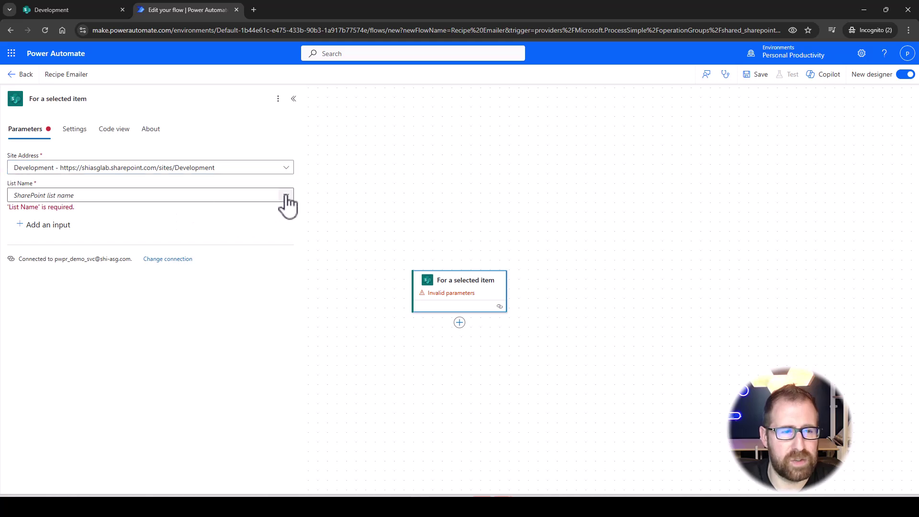
{"action": "left_click", "coordinate": [67, 225]}
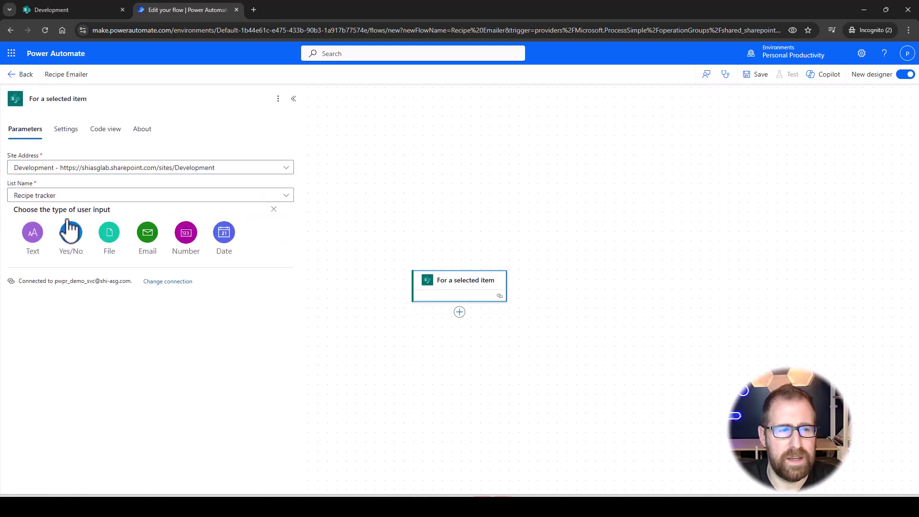
{"action": "left_click", "coordinate": [147, 233]}
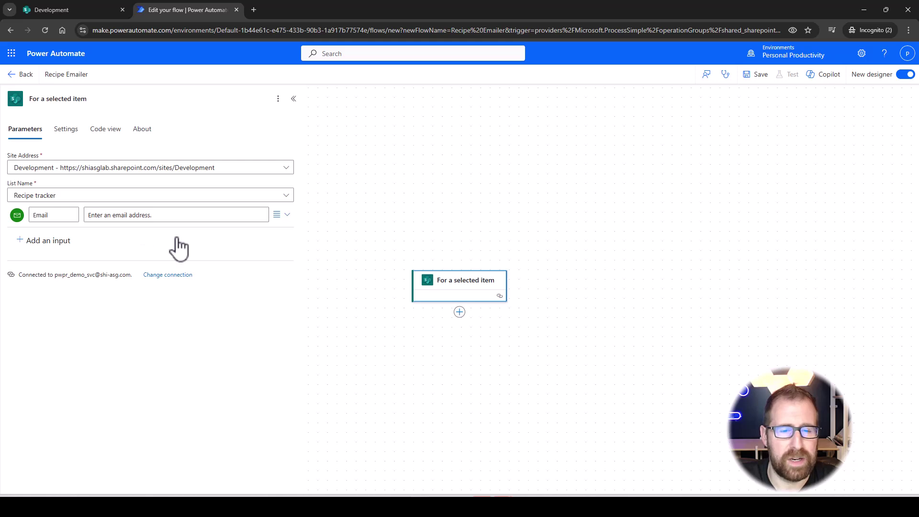
- Add a SharePoint Get item action below the trigger
{"action": "left_click", "coordinate": [461, 315]}
{"action": "left_click", "coordinate": [489, 313]}
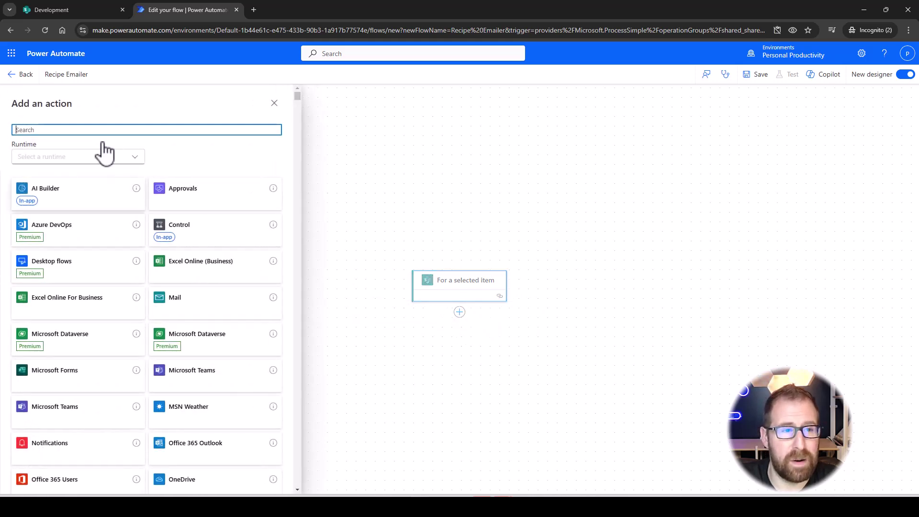
{"action": "type", "text": "get item"}
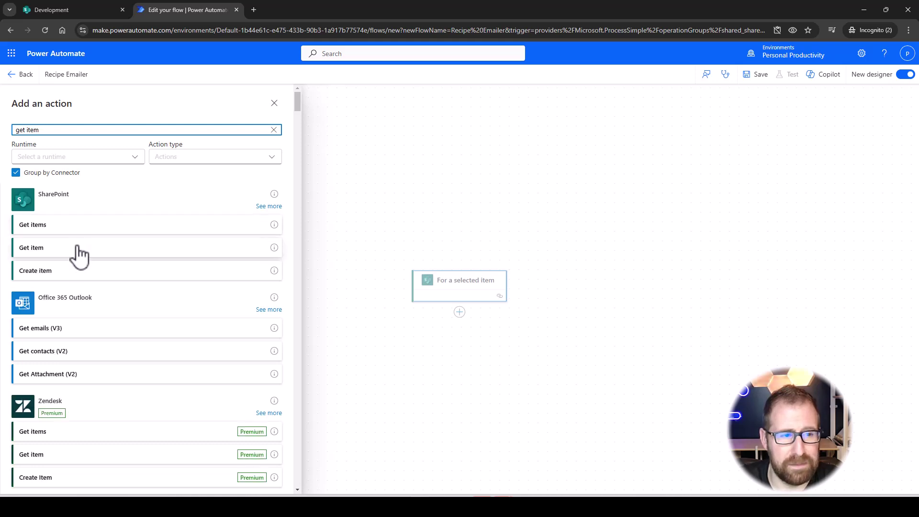
{"action": "left_click", "coordinate": [76, 249]}
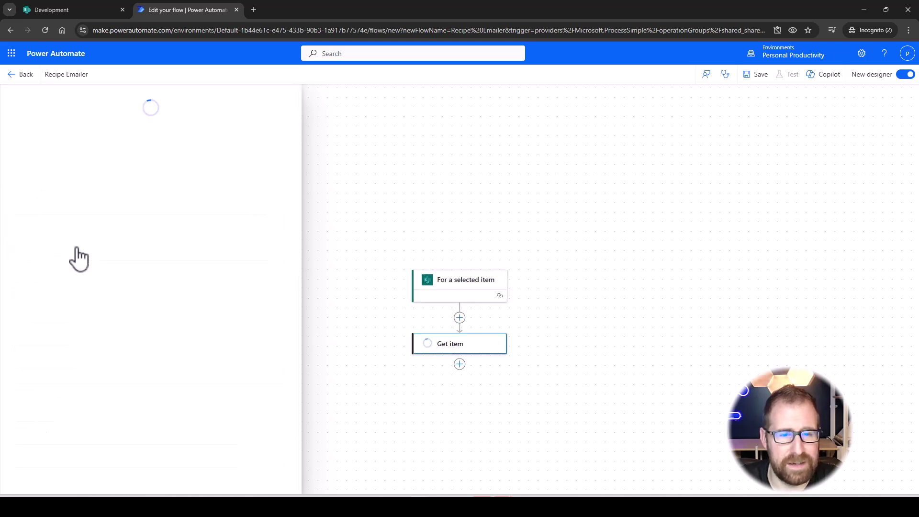
- Point Get item at the Development site's Recipe tracker, with Id from the trigger's ID
{"action": "left_click", "coordinate": [180, 169]}
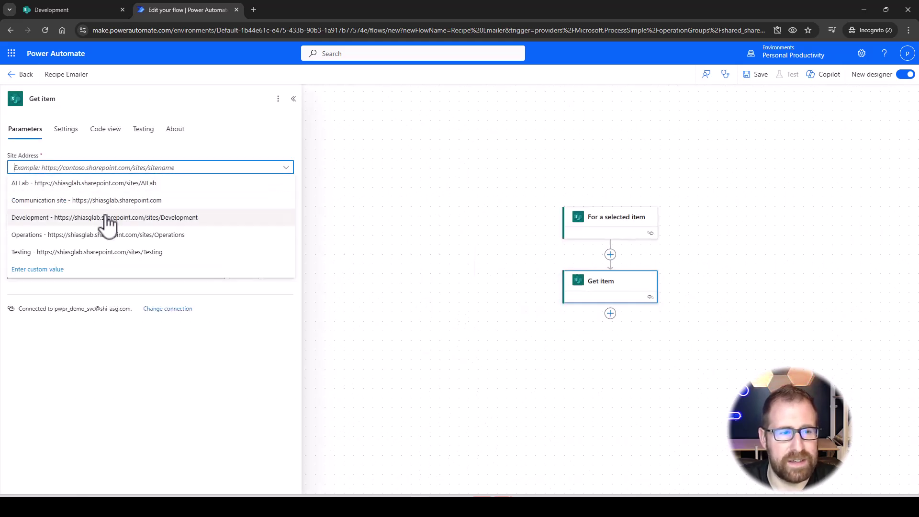
{"action": "left_click", "coordinate": [101, 216]}
{"action": "left_click", "coordinate": [216, 225]}
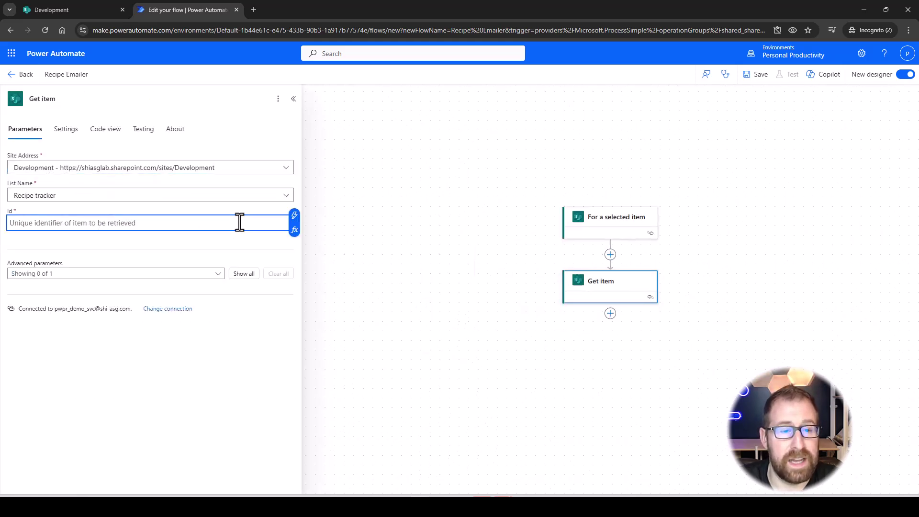
{"action": "left_click", "coordinate": [294, 224]}
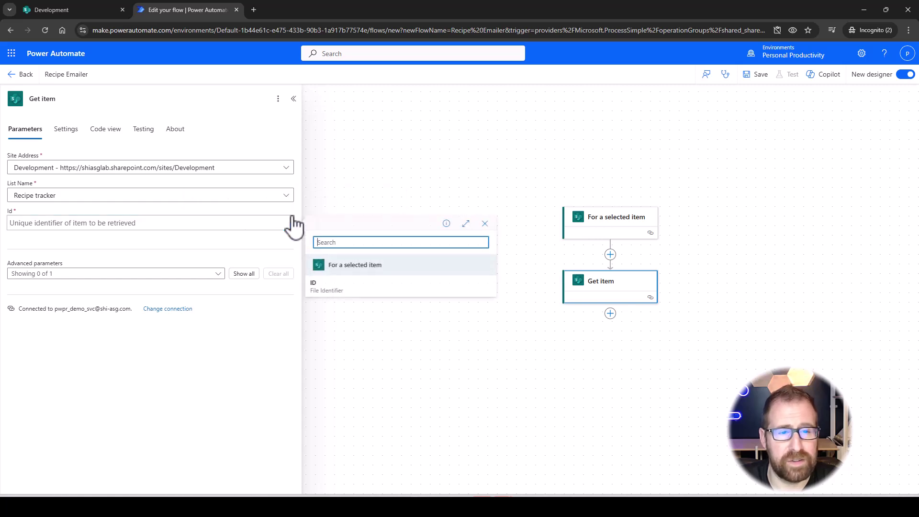
{"action": "left_click", "coordinate": [325, 289]}
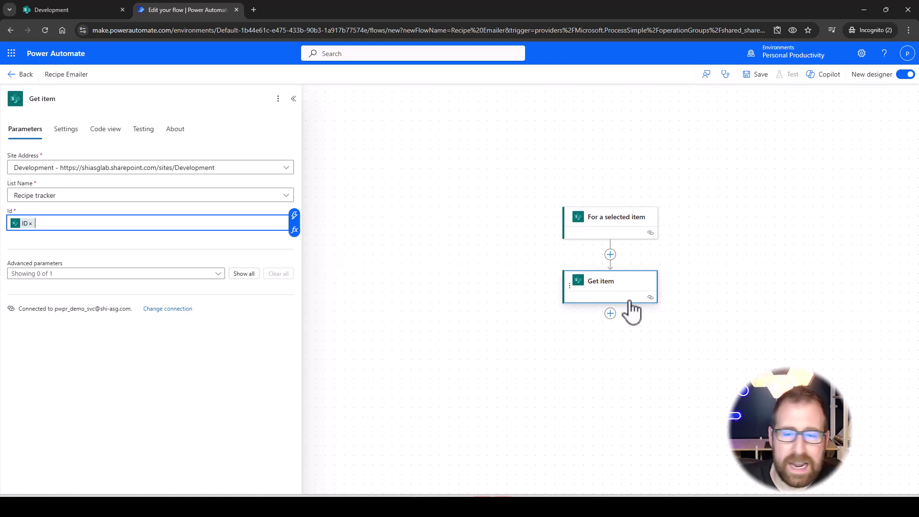
{"action": "left_click", "coordinate": [611, 314]}
- Add an Outlook Send an email (V2) action addressed to the flow's Email input
{"action": "left_click", "coordinate": [641, 316]}
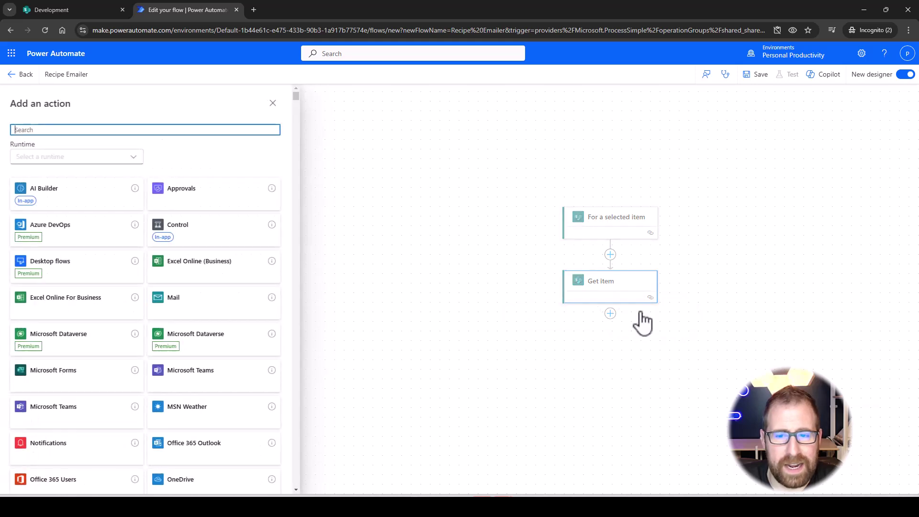
{"action": "type", "text": "send email"}
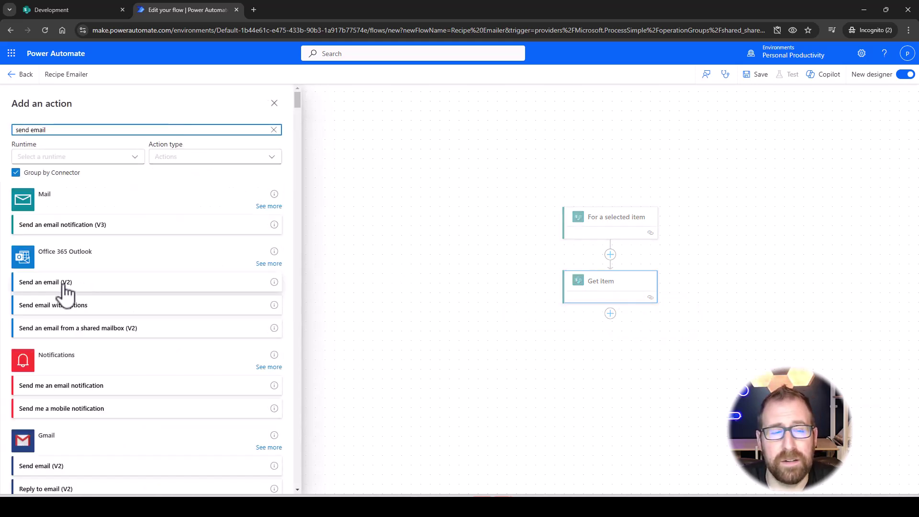
{"action": "left_click", "coordinate": [66, 284]}
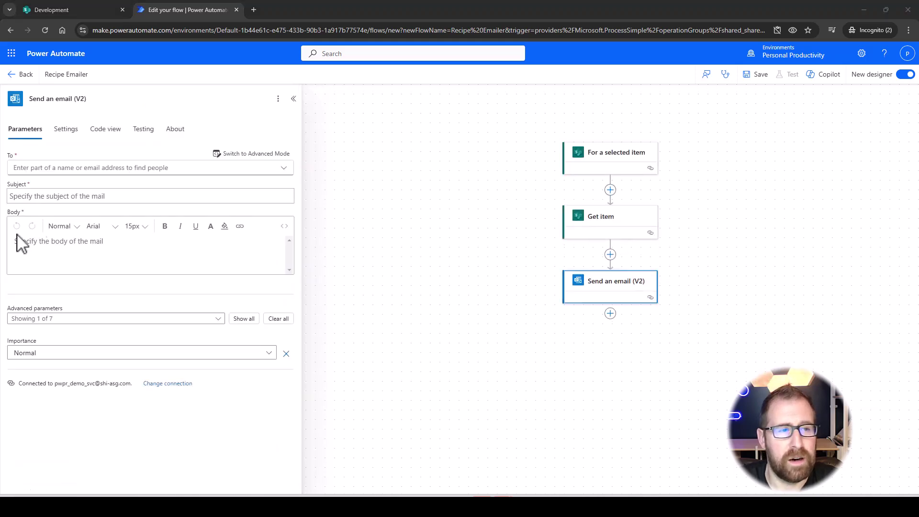
{"action": "left_click", "coordinate": [234, 171]}
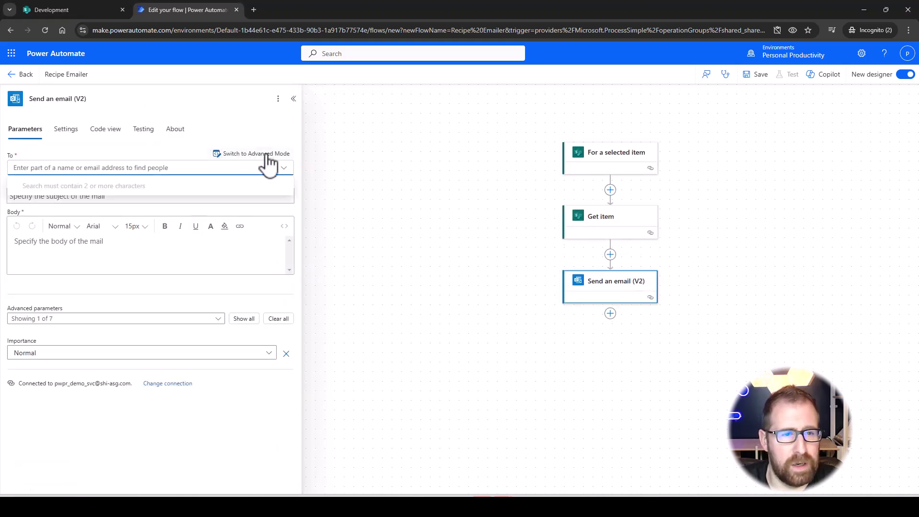
{"action": "left_click", "coordinate": [264, 154]}
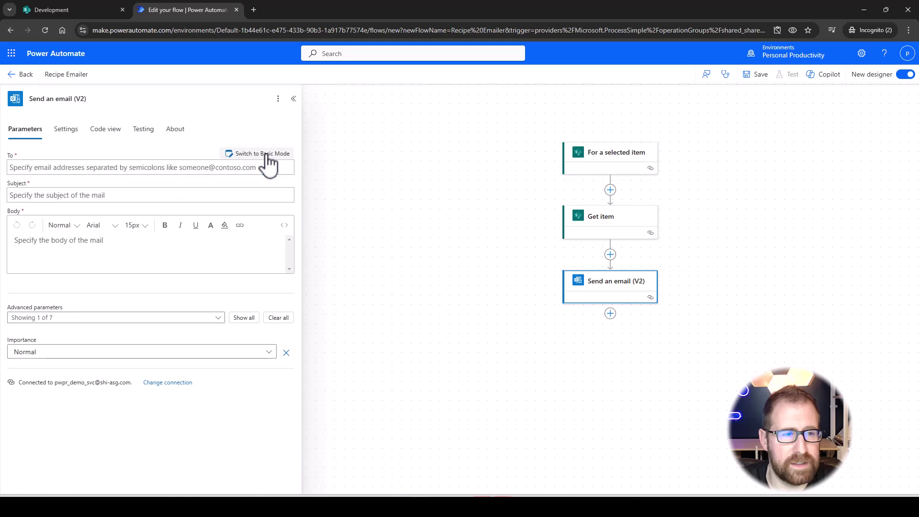
{"action": "left_click", "coordinate": [222, 168]}
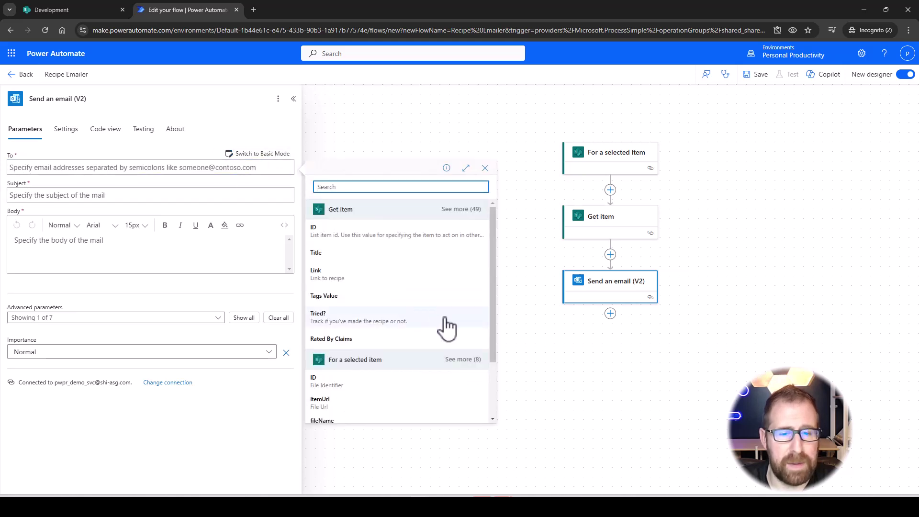
{"action": "left_click_drag", "start_coordinate": [493, 328], "coordinate": [493, 387]}
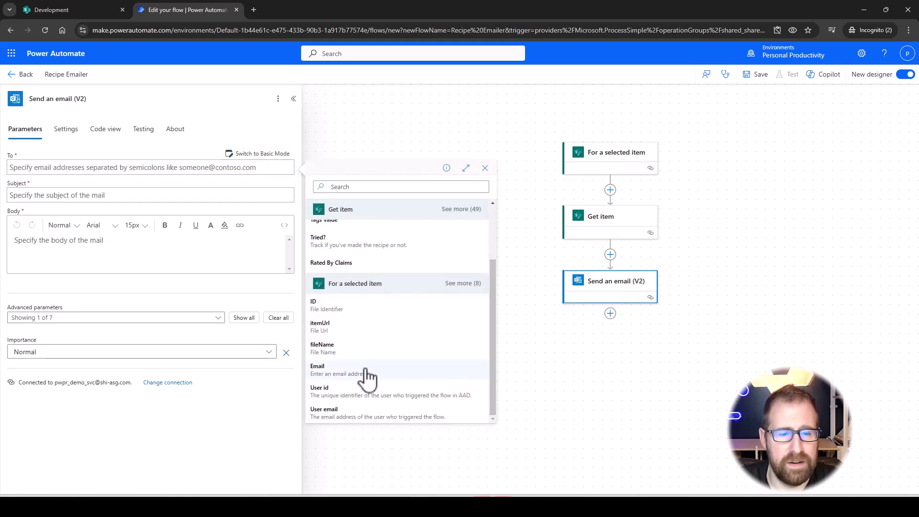
{"action": "left_click", "coordinate": [346, 371]}
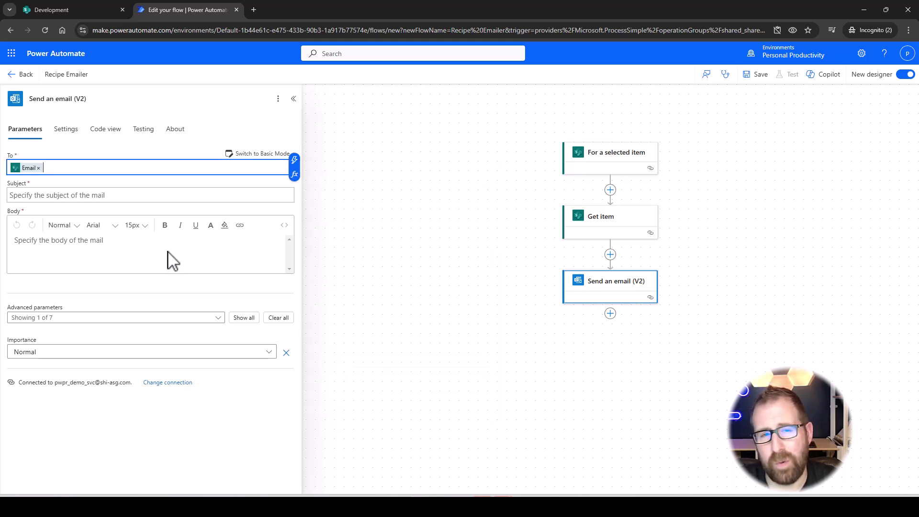
- Set the email subject to 'Recipe for' followed by the recipe Title
{"action": "left_click", "coordinate": [172, 194]}
{"action": "type", "text": "Recipe Emailer"}
{"action": "left_click_drag", "start_coordinate": [104, 195], "coordinate": [25, 201]}
{"action": "type", "text": "for"}
{"action": "left_click", "coordinate": [295, 187]}
{"action": "left_click", "coordinate": [345, 290]}
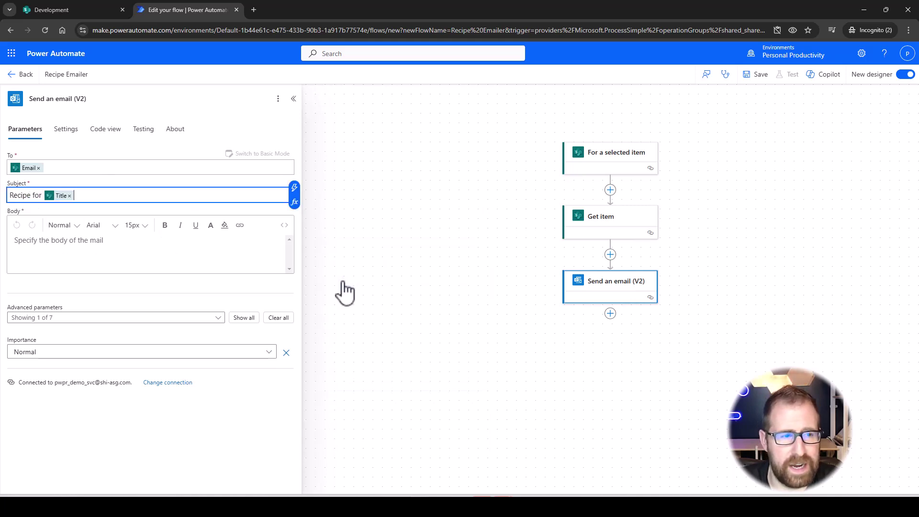
{"action": "left_click", "coordinate": [64, 9]}
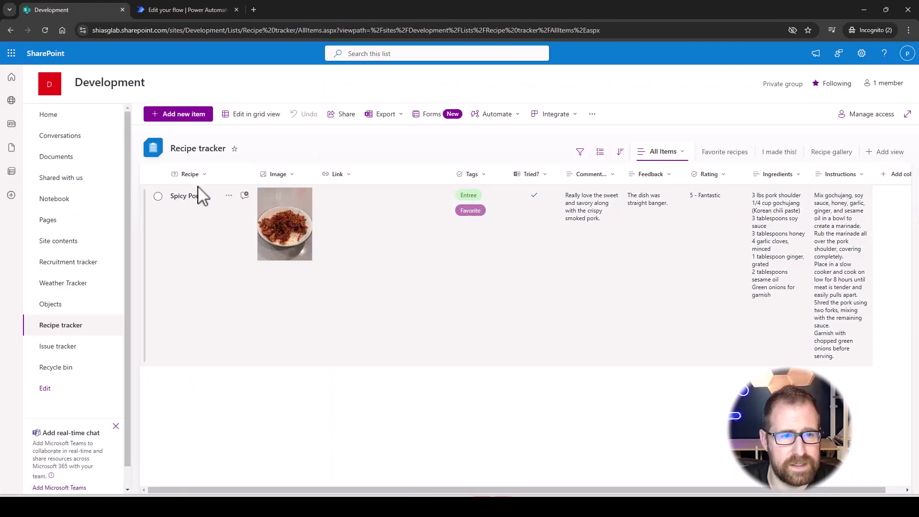
{"action": "key", "text": "ctrl+Tab"}
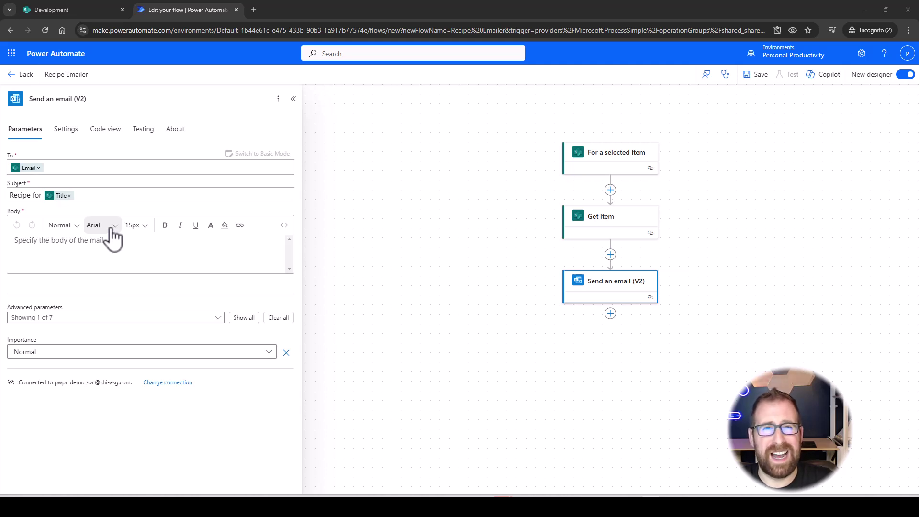
- Replace the email body with the pasted HTML template, putting the recipe Title in its heading
{"action": "left_click", "coordinate": [286, 225]}
{"action": "left_click_drag", "start_coordinate": [182, 242], "coordinate": [13, 240]}
{"action": "key", "text": "BackSpace"}
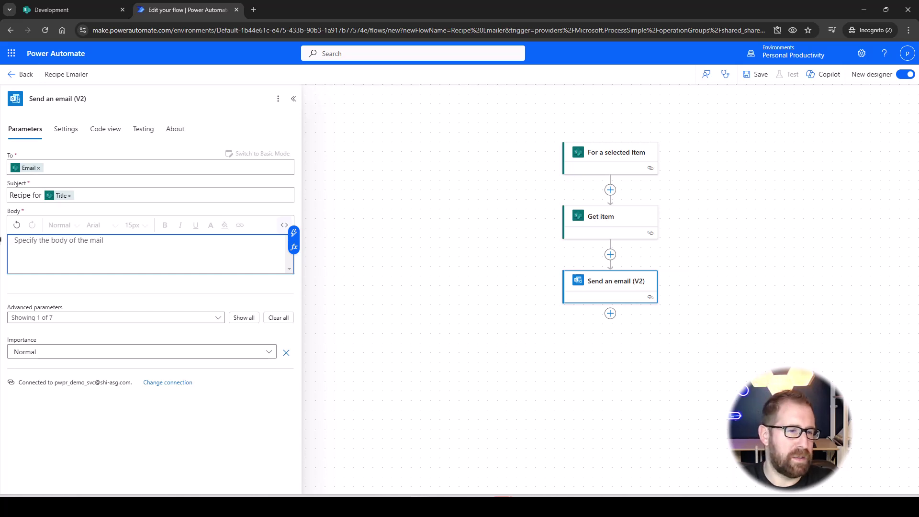
{"action": "key", "text": "ctrl+v"}
{"action": "scroll", "coordinate": [163, 298], "scroll_direction": "up", "scroll_amount": 1}
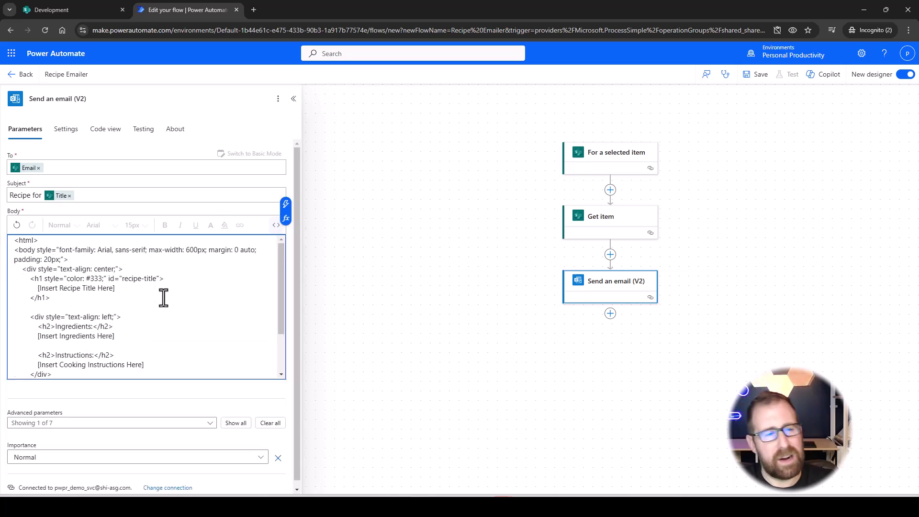
{"action": "left_click_drag", "start_coordinate": [115, 288], "coordinate": [34, 289]}
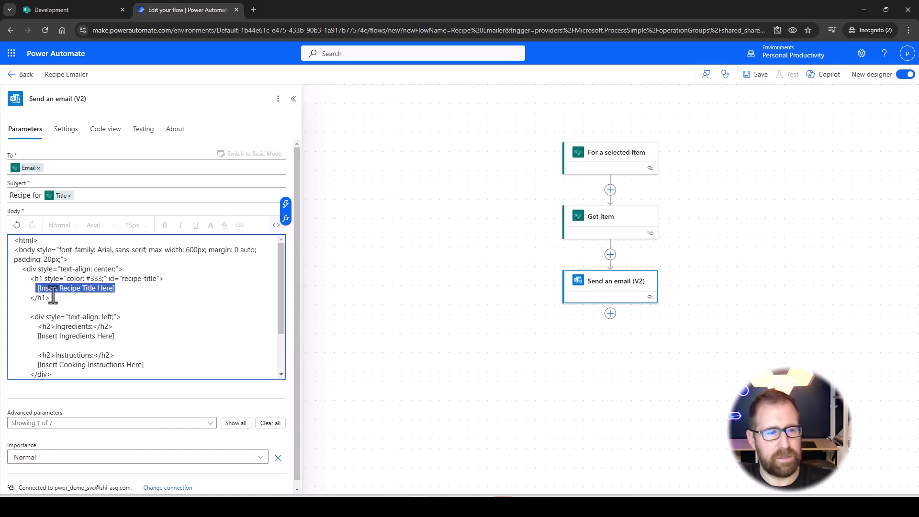
{"action": "key", "text": "BackSpace"}
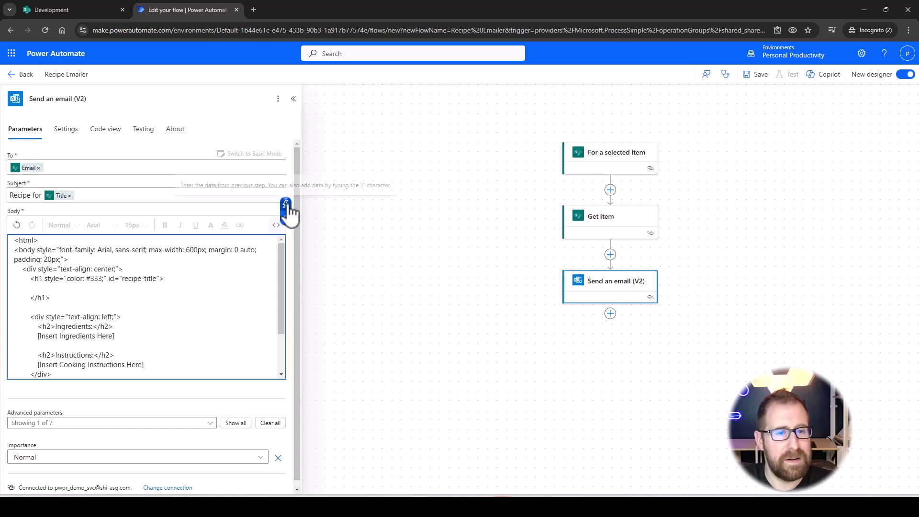
{"action": "left_click", "coordinate": [285, 205]}
{"action": "left_click", "coordinate": [360, 309]}
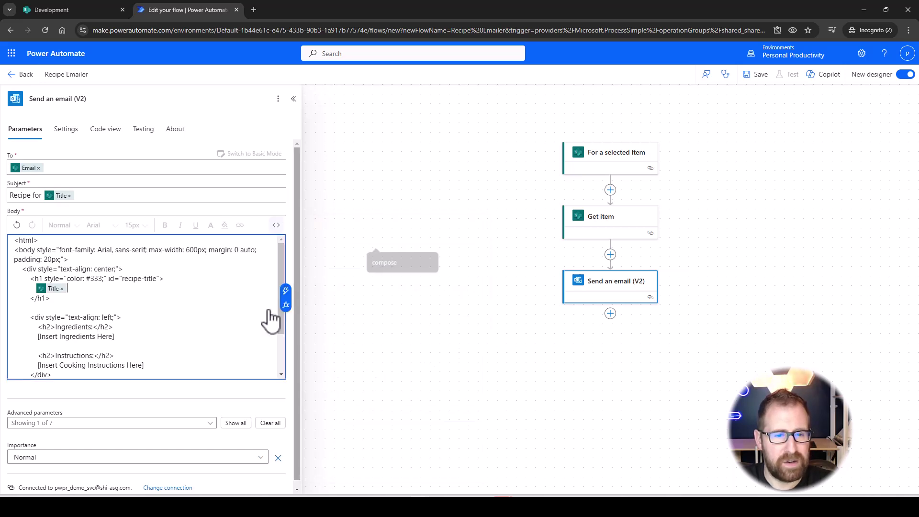
- Replace the ingredients placeholder with the Get item Ingredients field
{"action": "scroll", "coordinate": [115, 310], "scroll_direction": "down", "scroll_amount": 1}
{"action": "left_click_drag", "start_coordinate": [115, 288], "coordinate": [29, 287]}
{"action": "key", "text": "BackSpace"}
{"action": "left_click", "coordinate": [285, 290]}
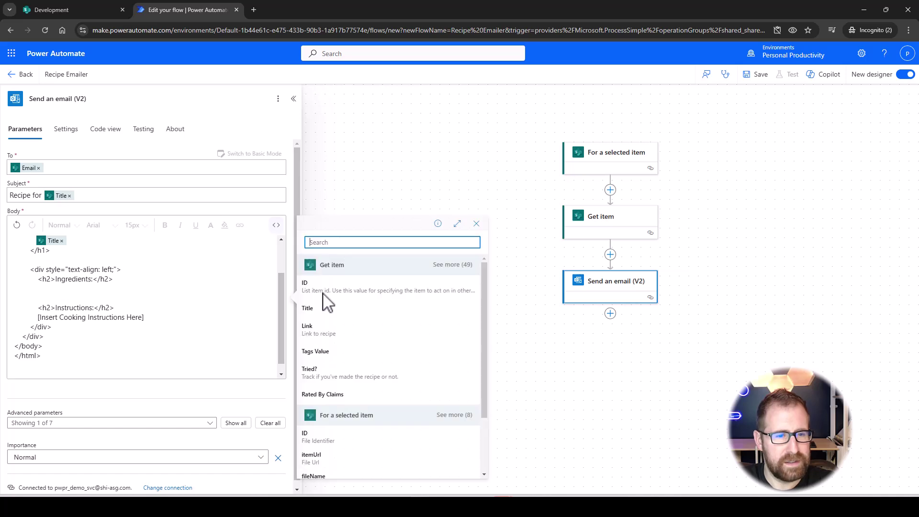
{"action": "left_click", "coordinate": [444, 266]}
{"action": "scroll", "coordinate": [366, 330], "scroll_direction": "down", "scroll_amount": 5}
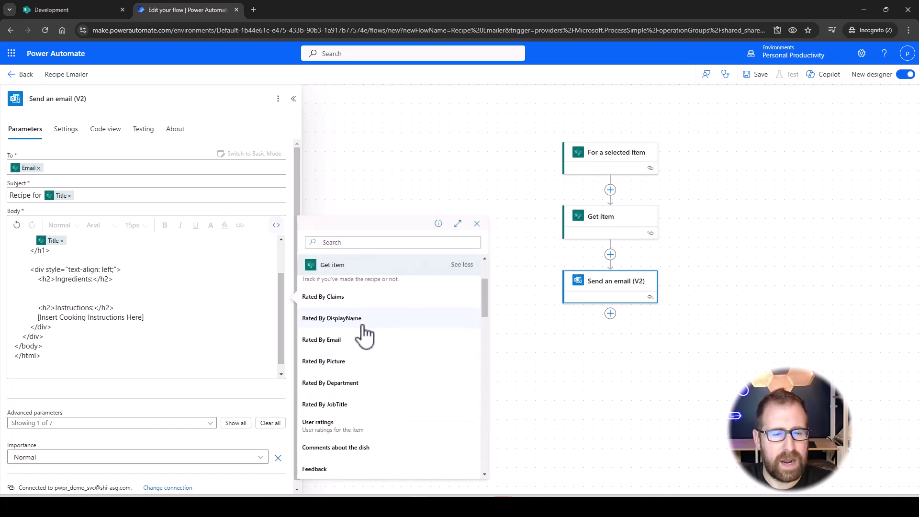
{"action": "left_click", "coordinate": [322, 417]}
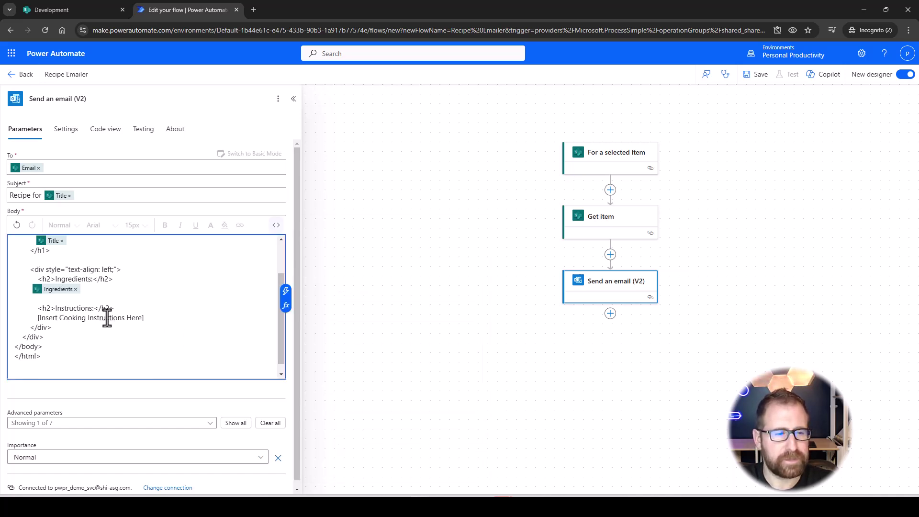
- Replace the instructions placeholder with the Instructions field, save the flow, and return to SharePoint
{"action": "left_click_drag", "start_coordinate": [147, 319], "coordinate": [36, 317]}
{"action": "key", "text": "BackSpace"}
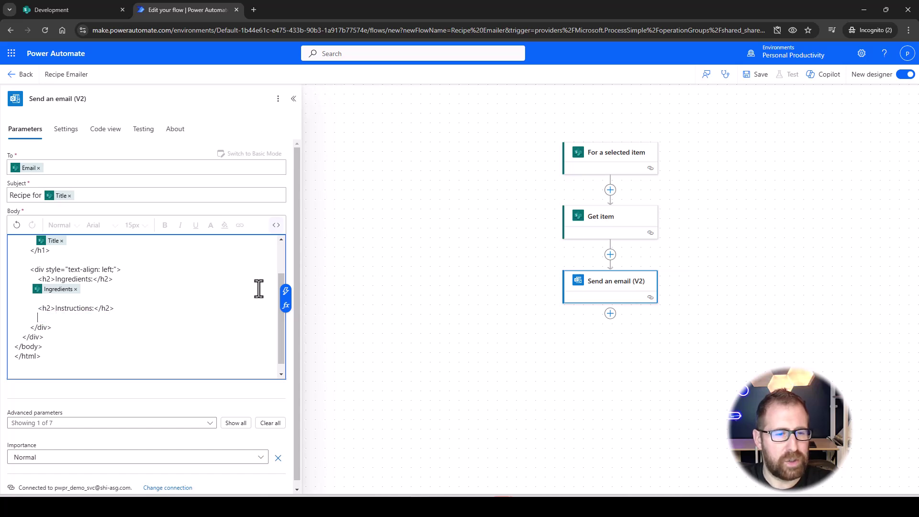
{"action": "left_click", "coordinate": [287, 292]}
{"action": "scroll", "coordinate": [363, 335], "scroll_direction": "down", "scroll_amount": 3}
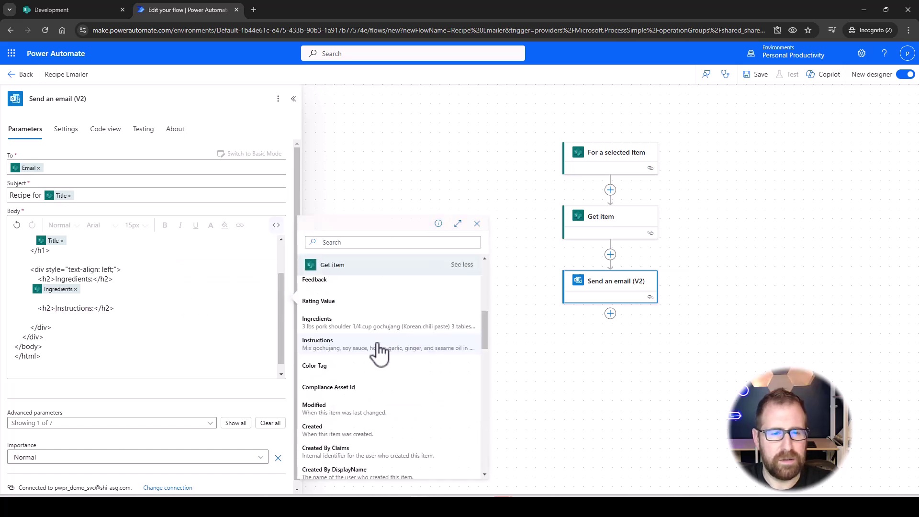
{"action": "left_click", "coordinate": [377, 350]}
{"action": "scroll", "coordinate": [96, 340], "scroll_direction": "up", "scroll_amount": 3}
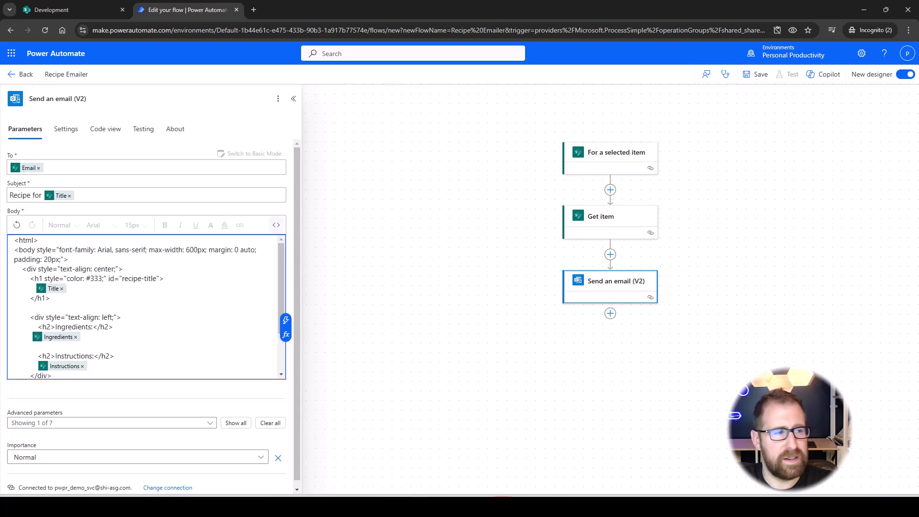
{"action": "left_click", "coordinate": [760, 76]}
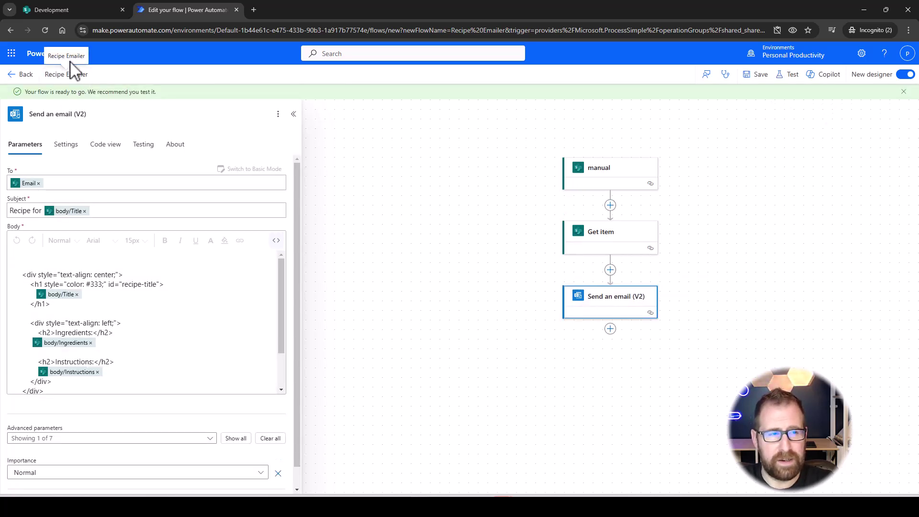
{"action": "left_click", "coordinate": [74, 11]}
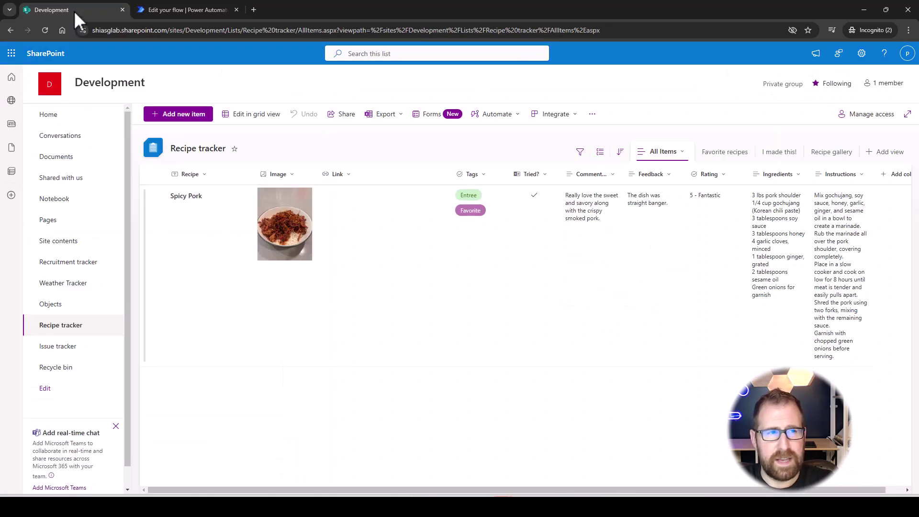
- Reload the Recipe tracker, select Spicy Pork, and launch Recipe Emailer from Automate
{"action": "left_click", "coordinate": [44, 30]}
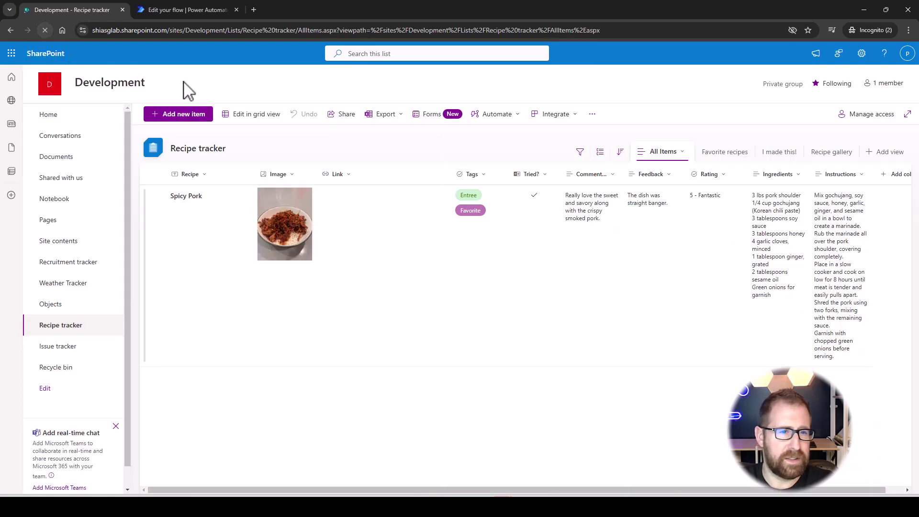
{"action": "left_click", "coordinate": [176, 214]}
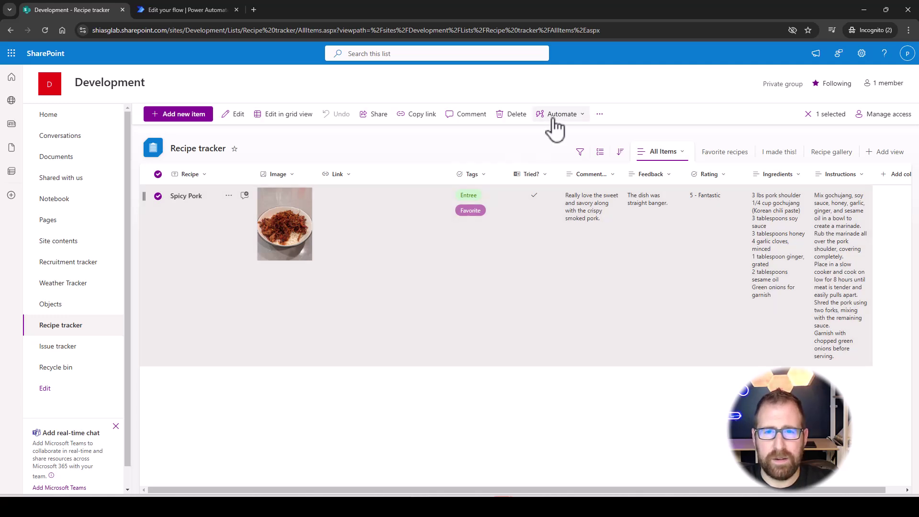
{"action": "left_click", "coordinate": [554, 122]}
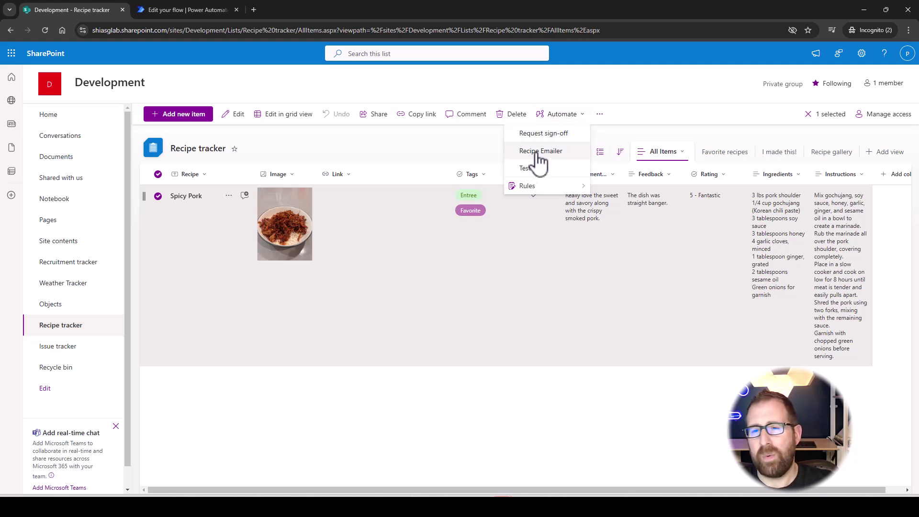
{"action": "left_click", "coordinate": [539, 151]}
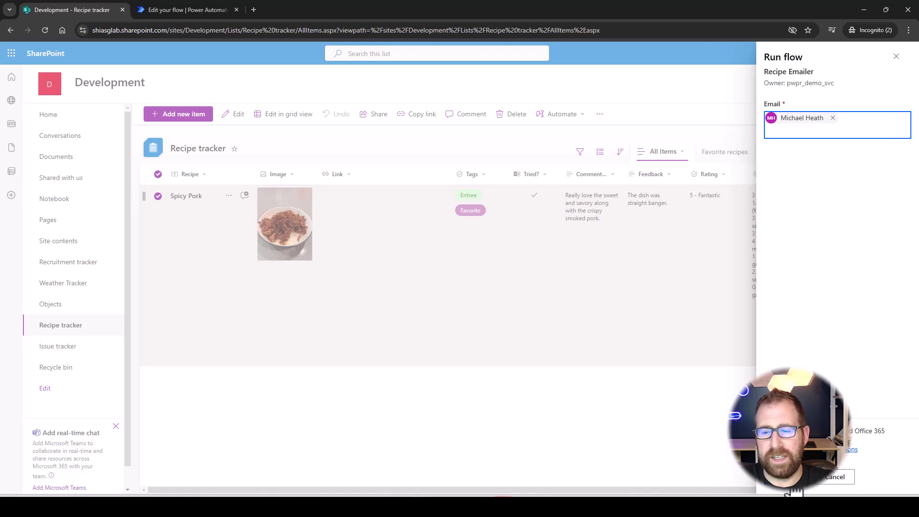
- Run the Recipe Emailer flow for the entered recipient
{"action": "left_click", "coordinate": [793, 489]}
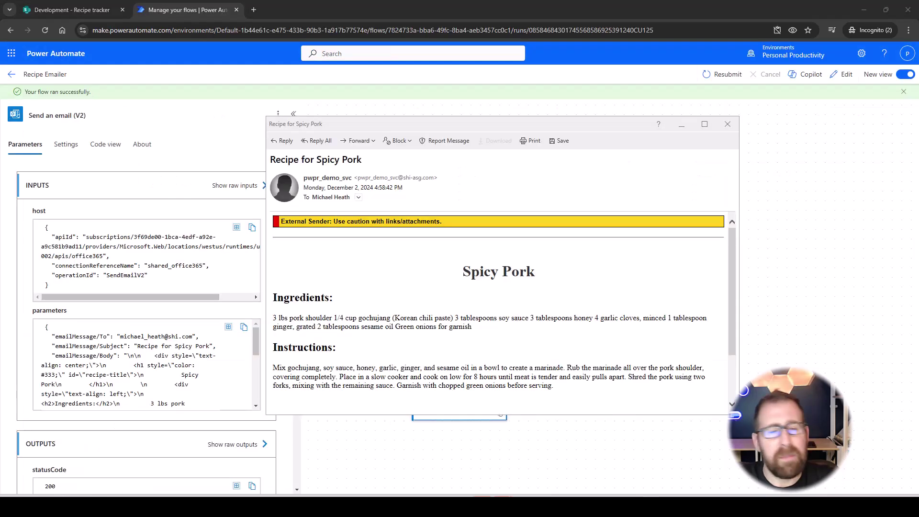